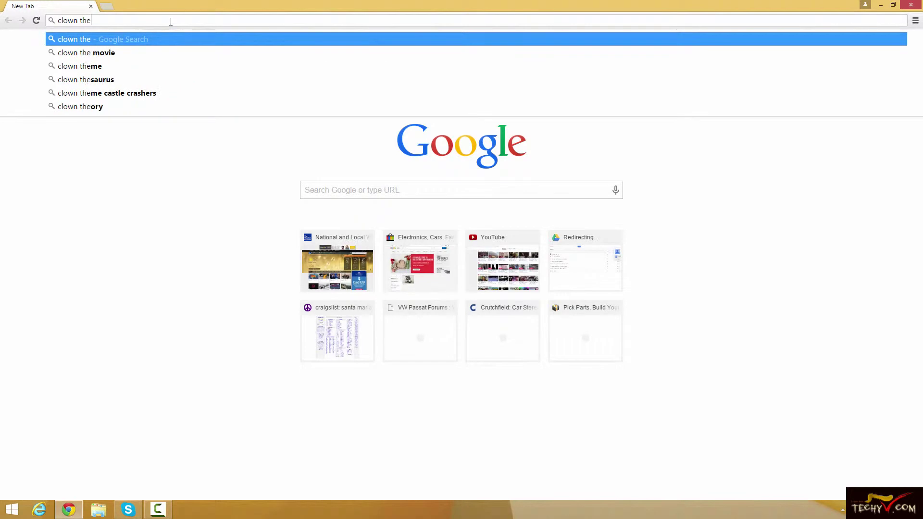
Step: Search Google for "clown for skype"
key(BackSpace)
key(BackSpace)
key(BackSpace)
text(for s)
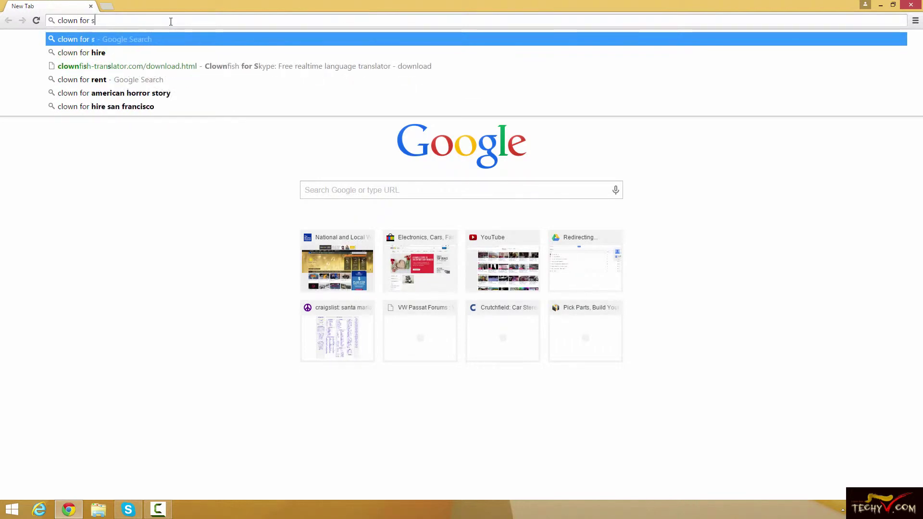
text(kype)
key(Return)
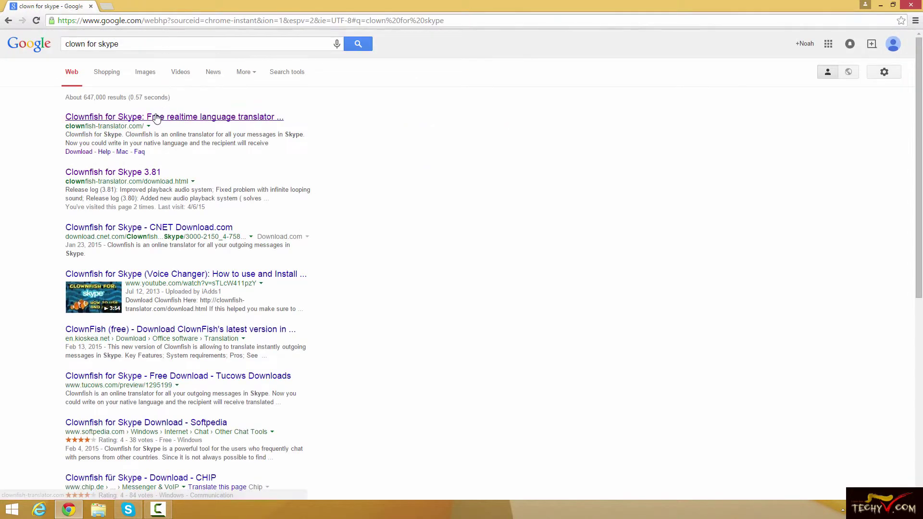
Step: Download the Clownfish for Skype 3.81 Windows installer from the clownfish-translator.com download page and run it
click(156, 118)
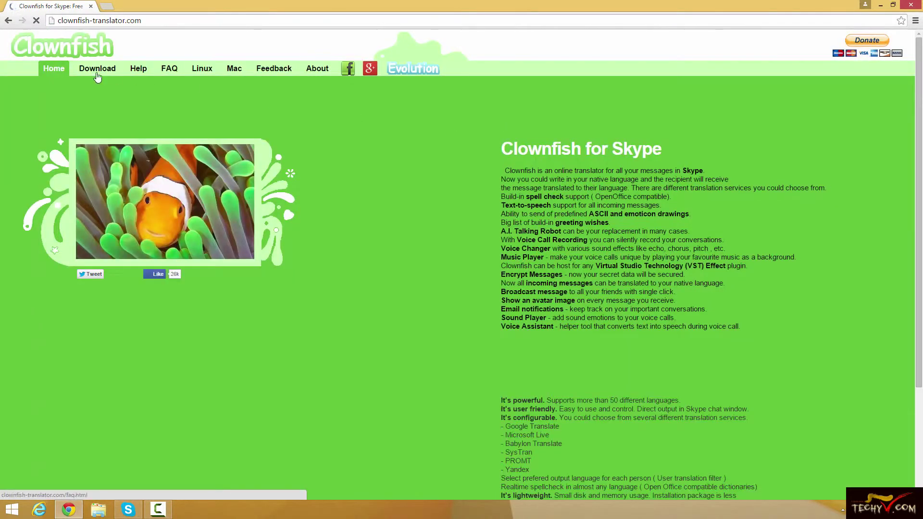
click(97, 72)
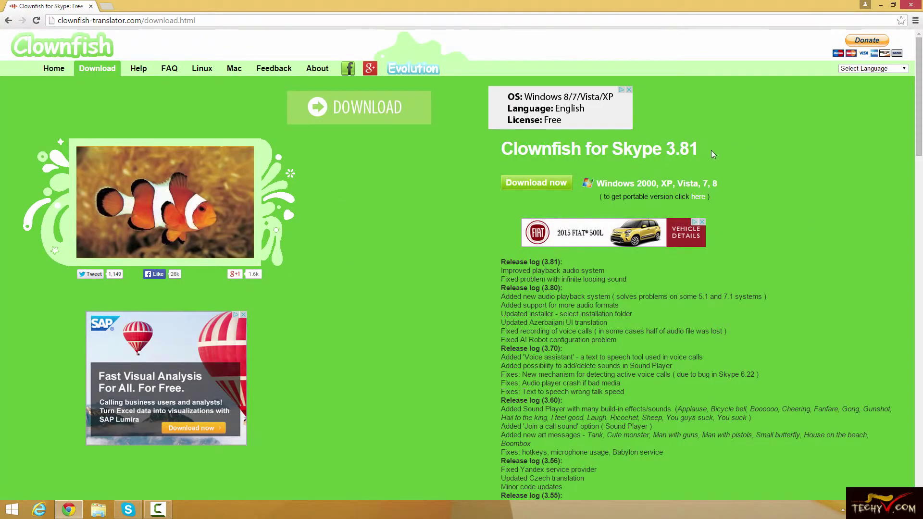
click(536, 183)
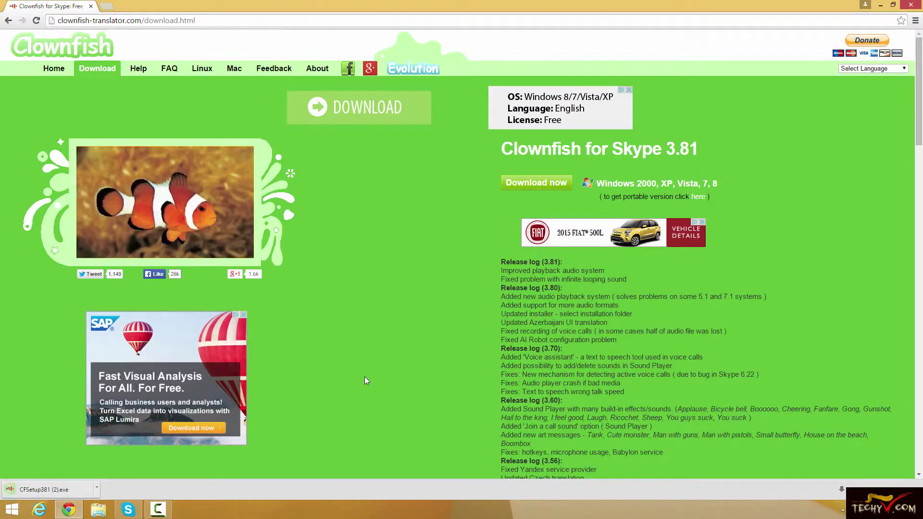
click(52, 493)
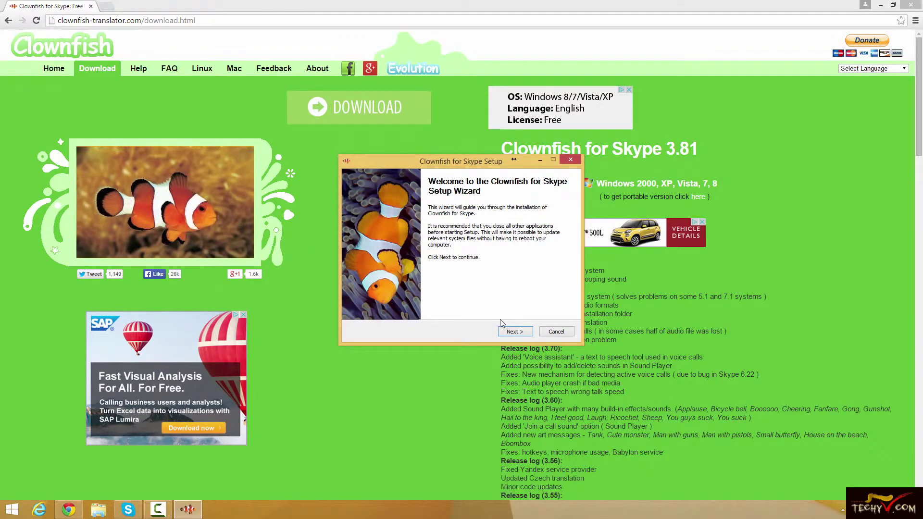
Step: Advance the setup wizard to the install location, keeping the core, desktop shortcut and Start menu shortcut components selected
click(512, 333)
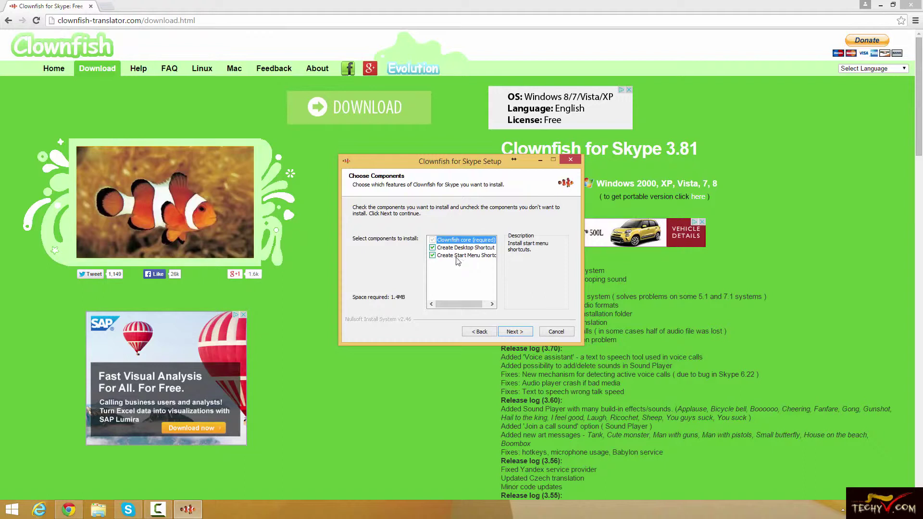
click(513, 331)
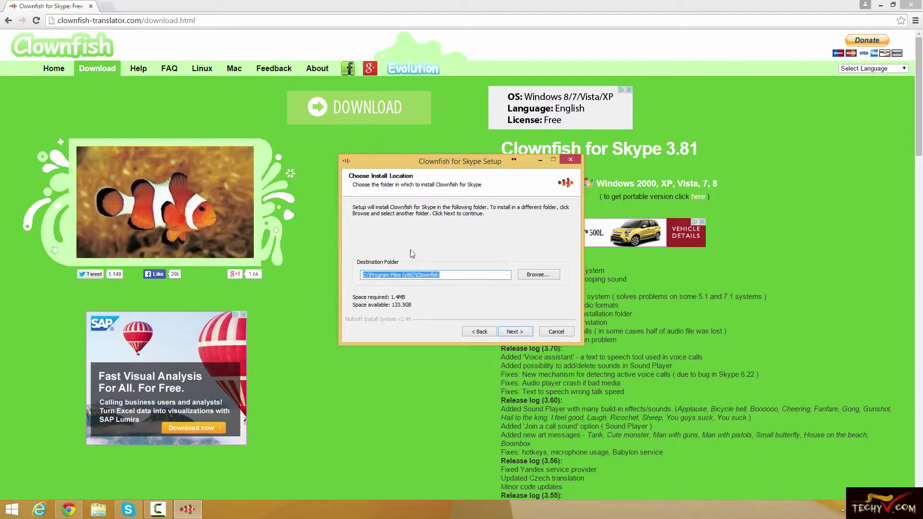
click(481, 335)
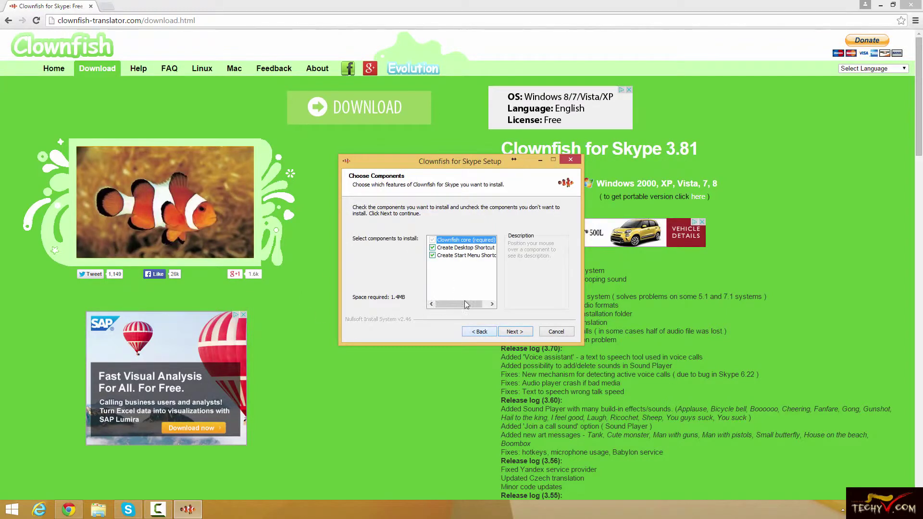
click(502, 332)
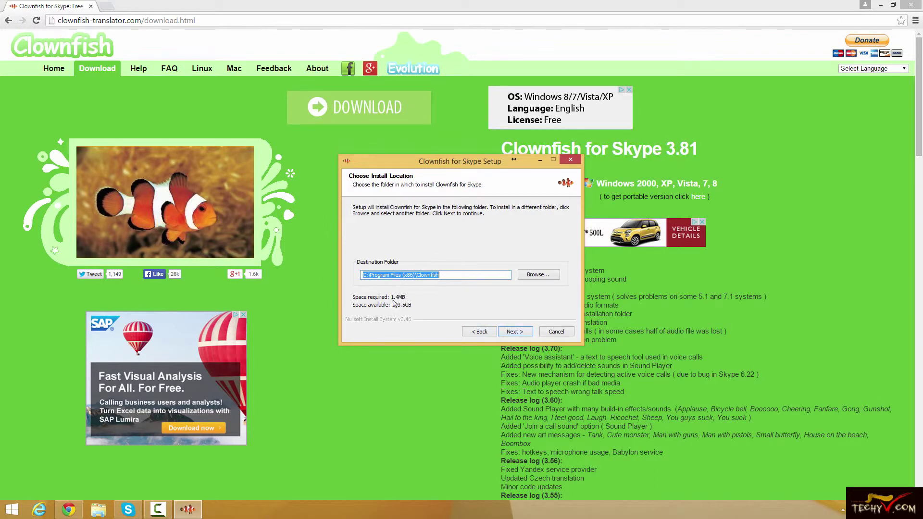
click(538, 275)
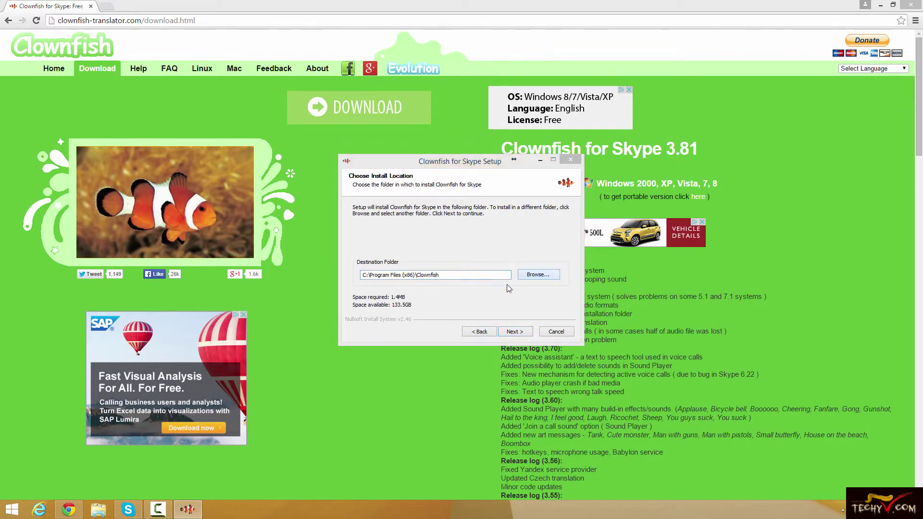
drag(527, 227, 526, 310)
double_click(434, 280)
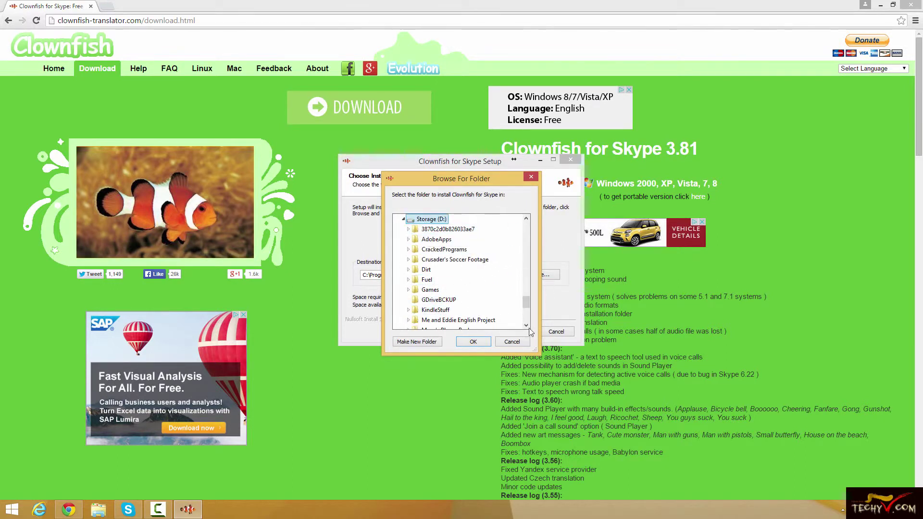
click(511, 342)
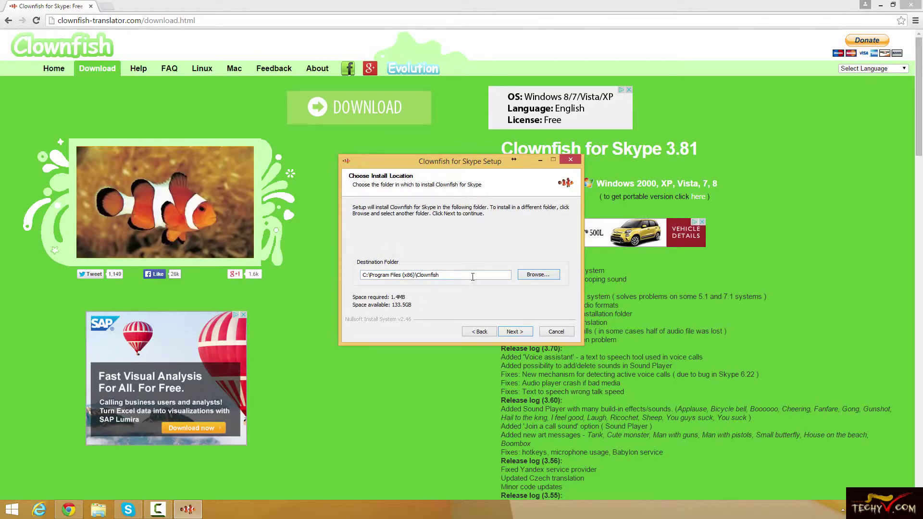
Step: Accept the destination folder C:\Program Files (x86)\Clownfish and exit the running Clownfish for Skype program that setup wants closed
click(514, 331)
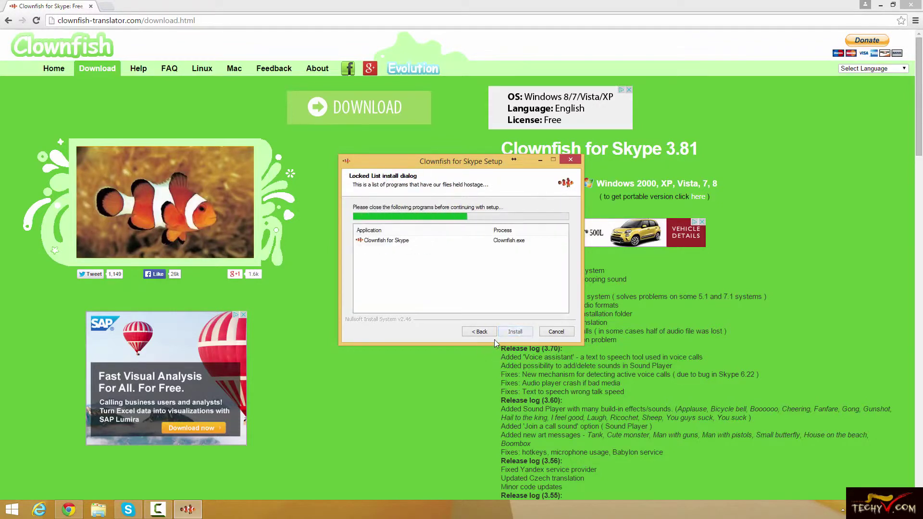
click(394, 243)
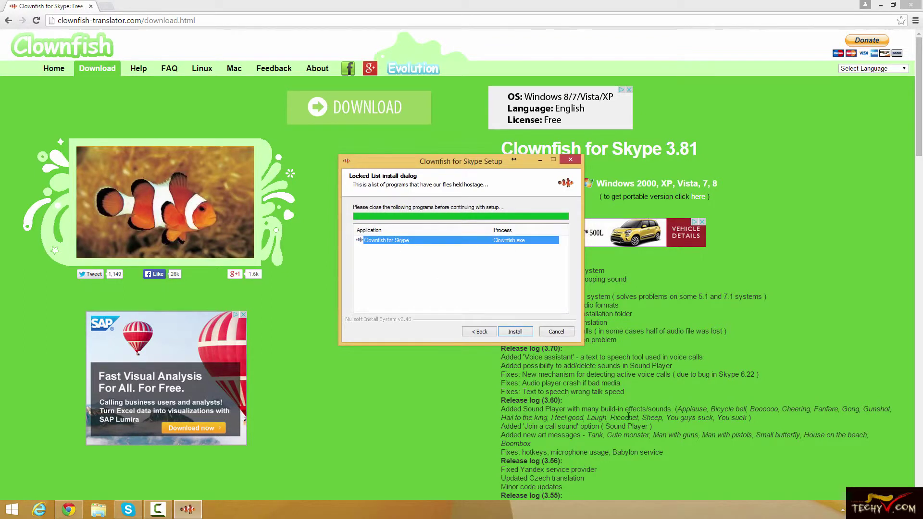
click(838, 515)
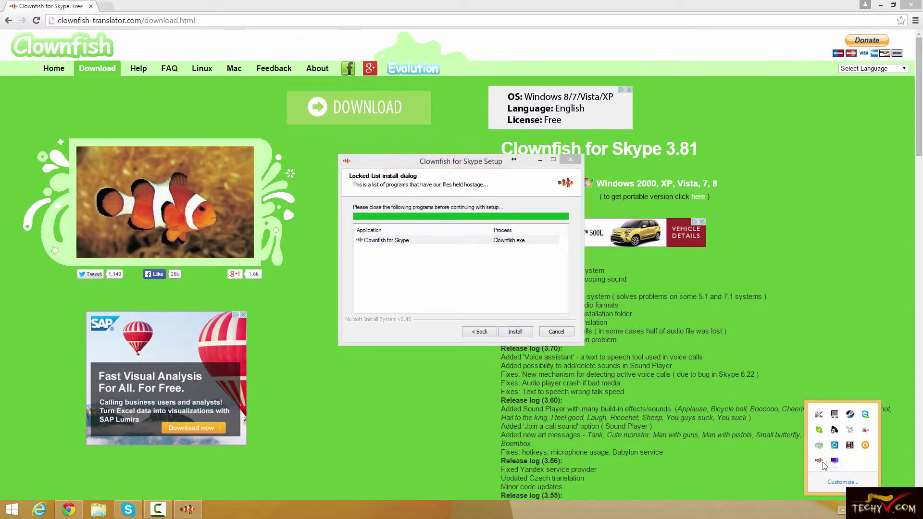
right_click(818, 460)
click(823, 458)
click(841, 507)
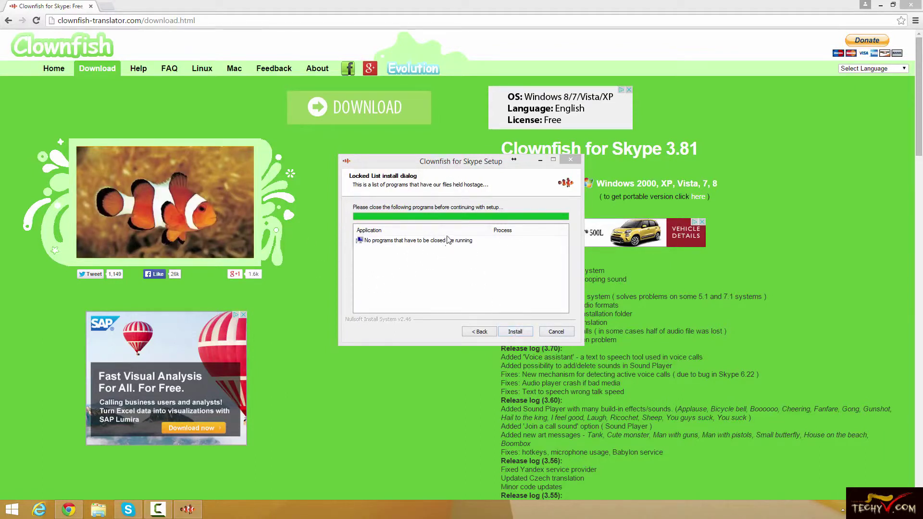
click(128, 508)
click(681, 117)
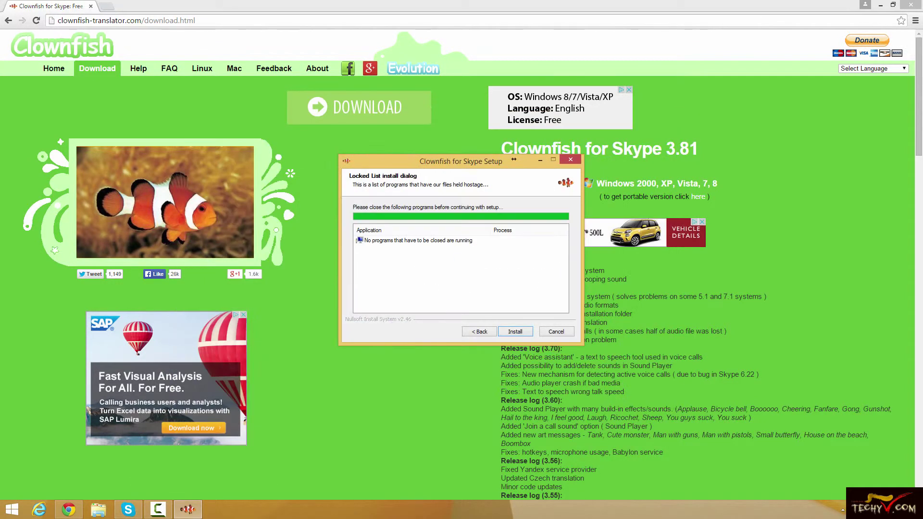
click(842, 509)
right_click(867, 422)
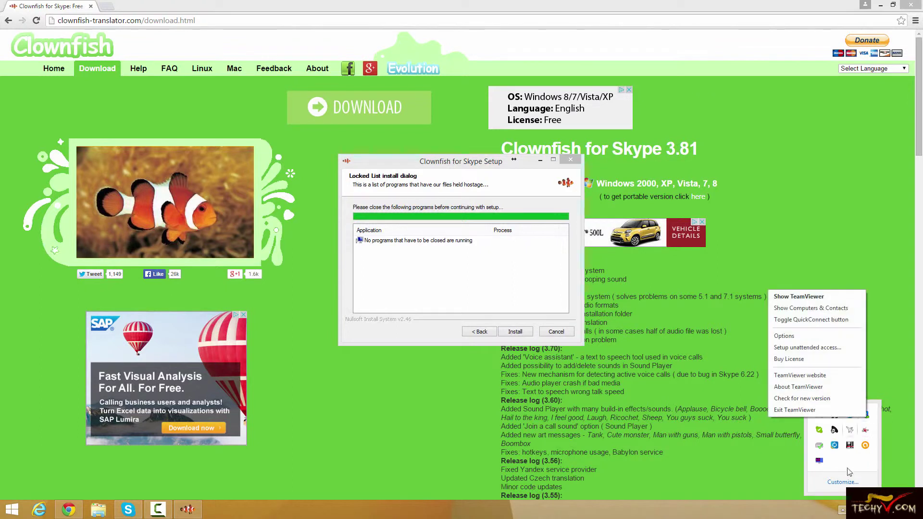
click(842, 482)
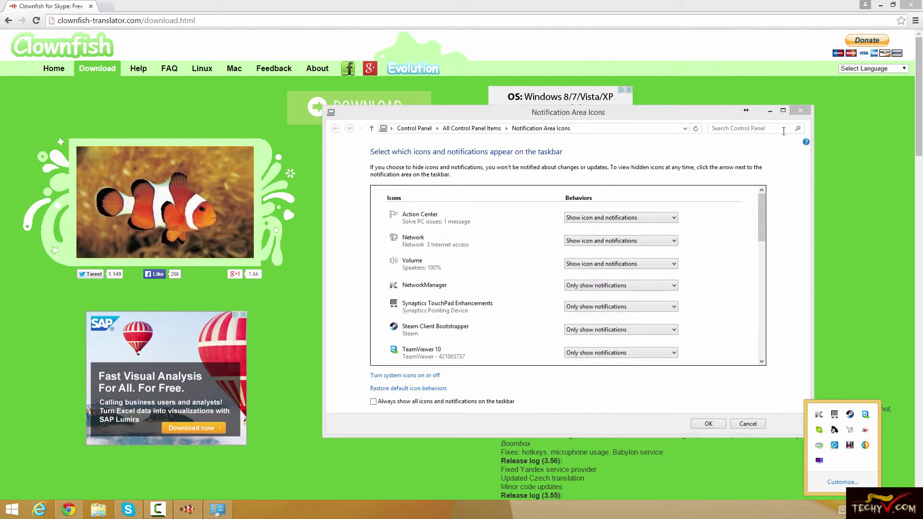
click(799, 110)
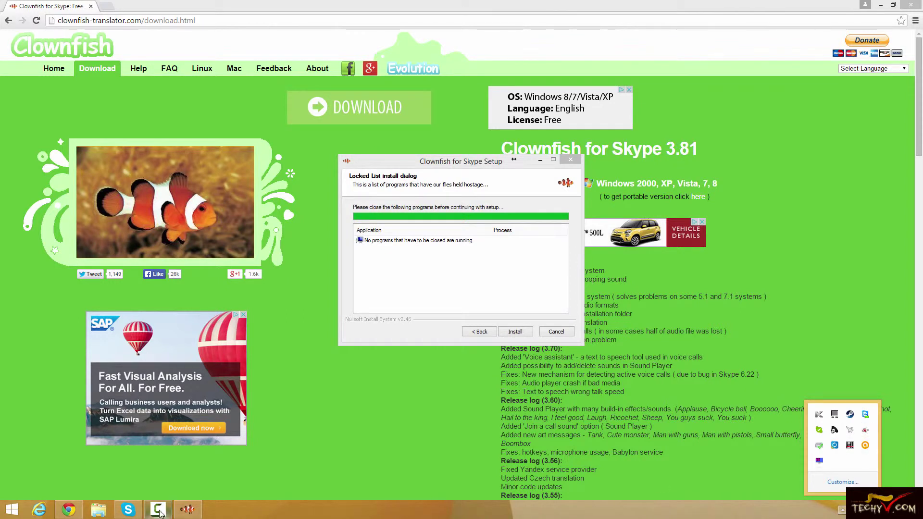
Step: Quit Skype completely before continuing the installation
right_click(129, 509)
click(140, 445)
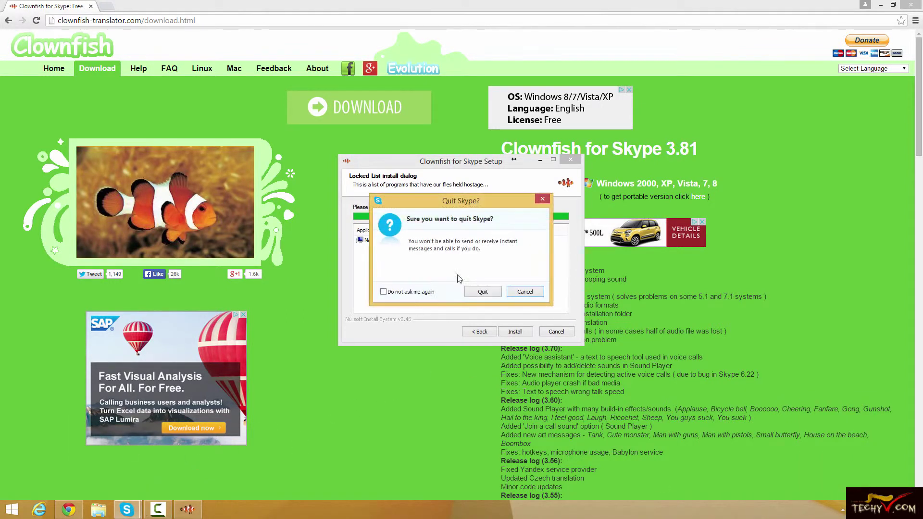
click(482, 291)
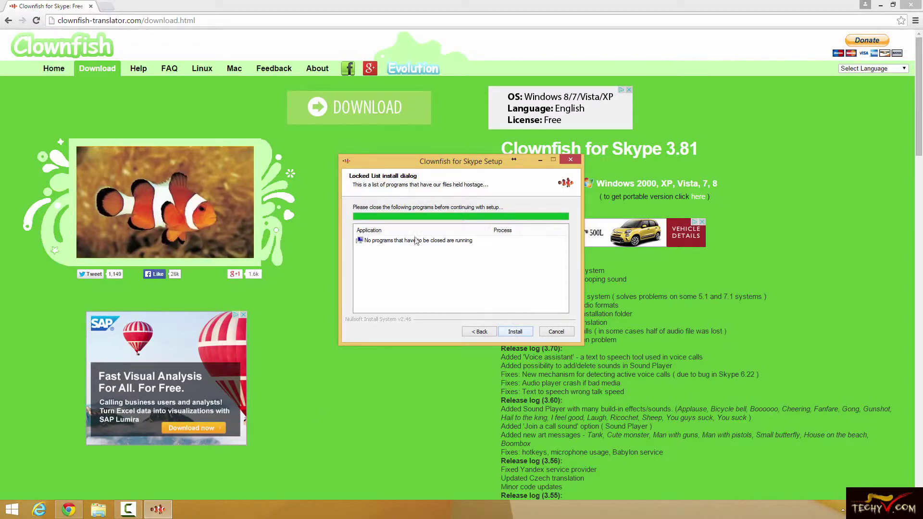
Step: Install Clownfish for Skype and finish the setup wizard
click(514, 332)
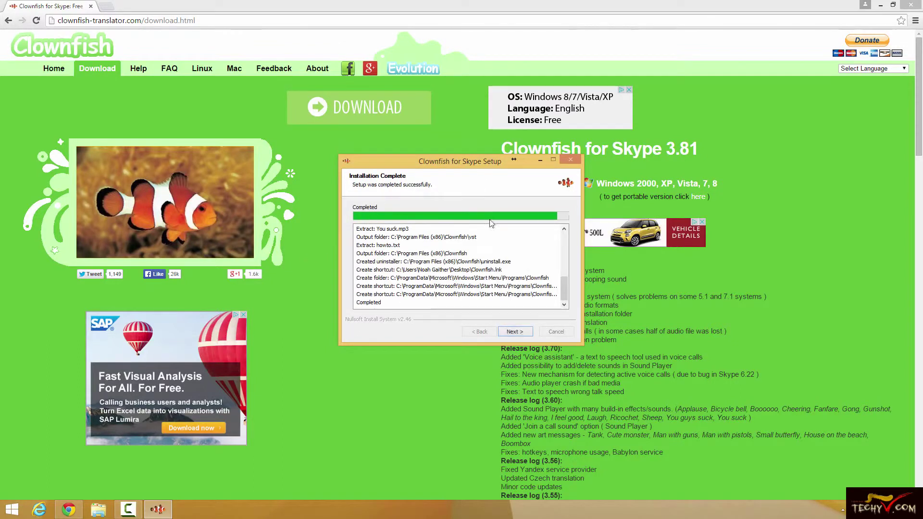
click(520, 329)
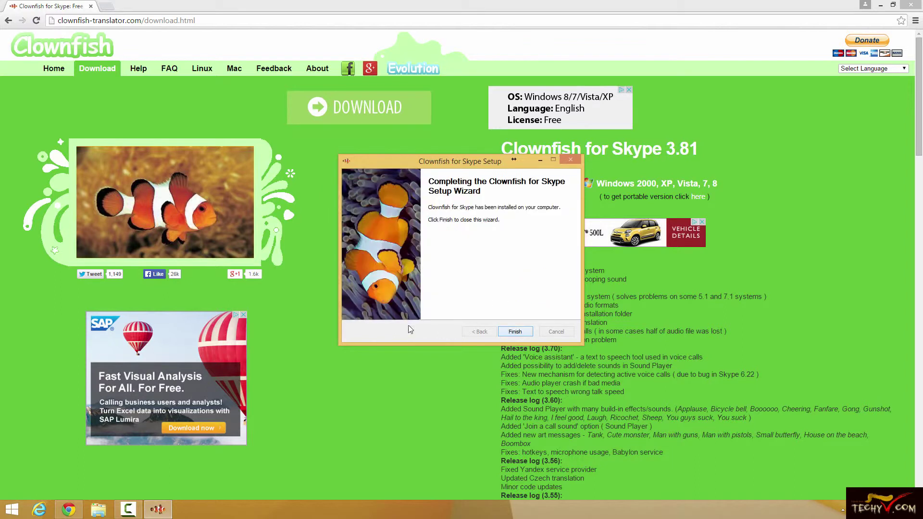
click(516, 331)
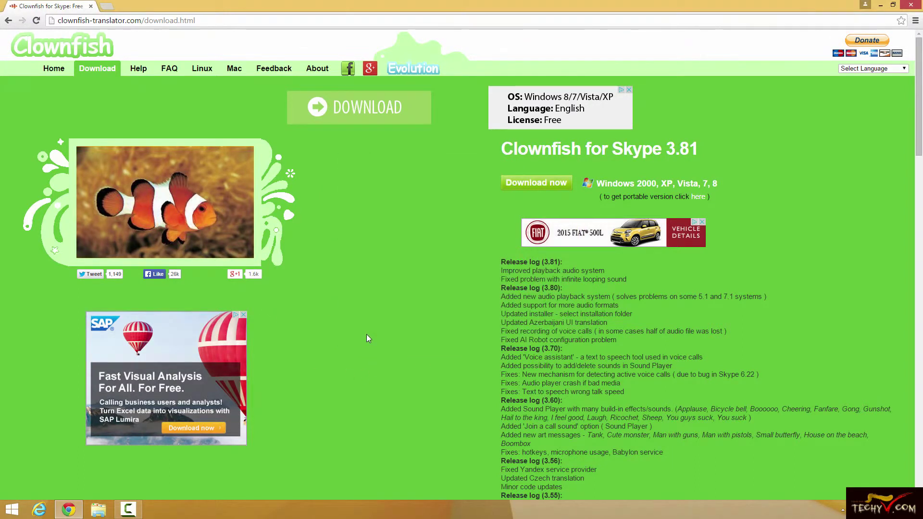
Step: Minimize the browser, launch Skype from the desktop, start a voice call with the online contact and hide the contact list
click(880, 5)
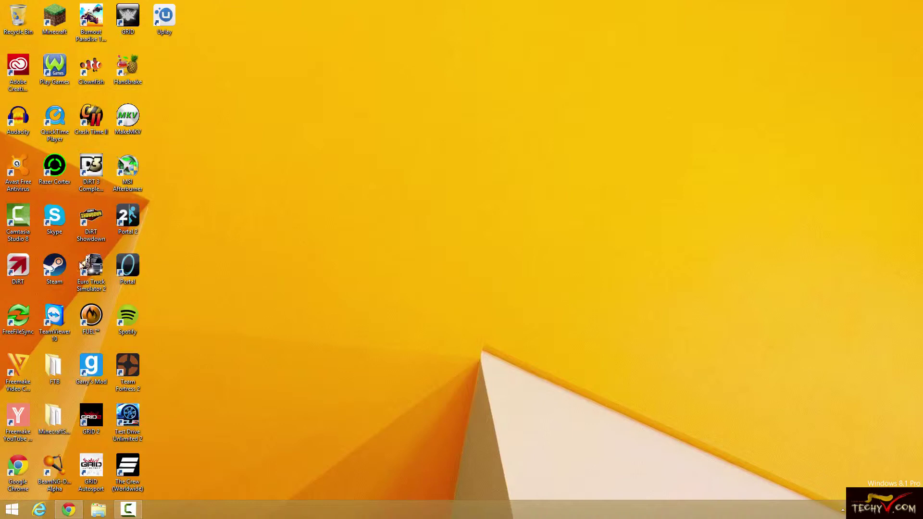
double_click(52, 220)
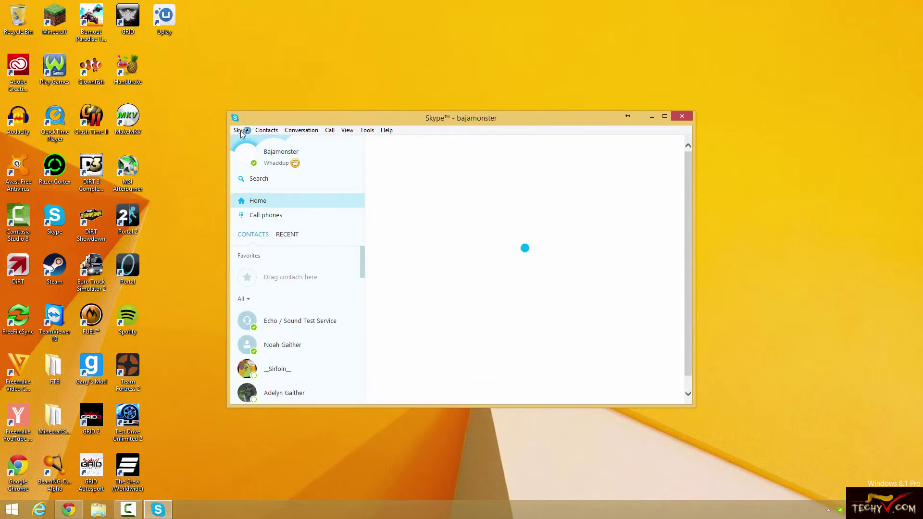
click(290, 366)
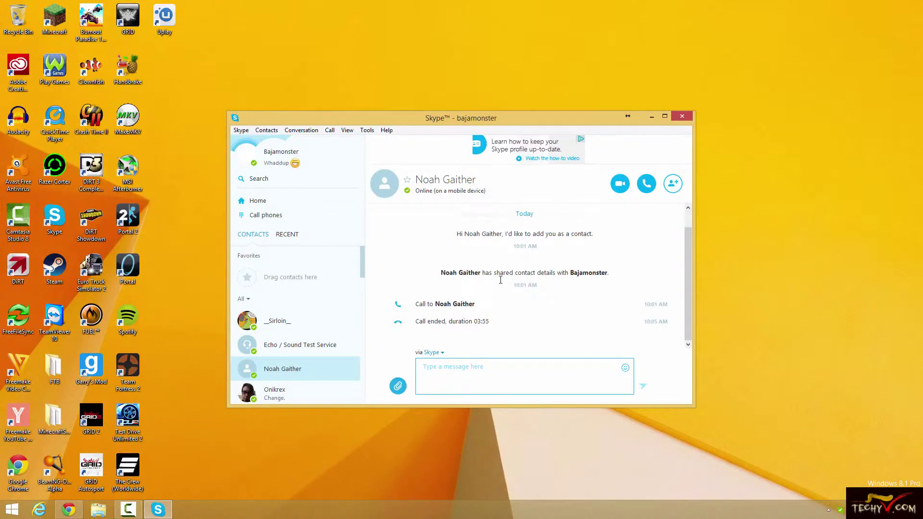
click(646, 184)
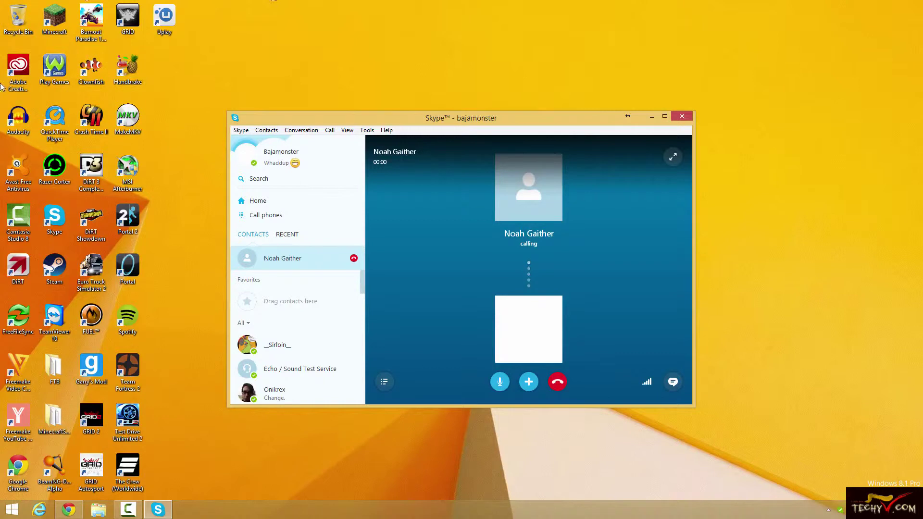
click(384, 381)
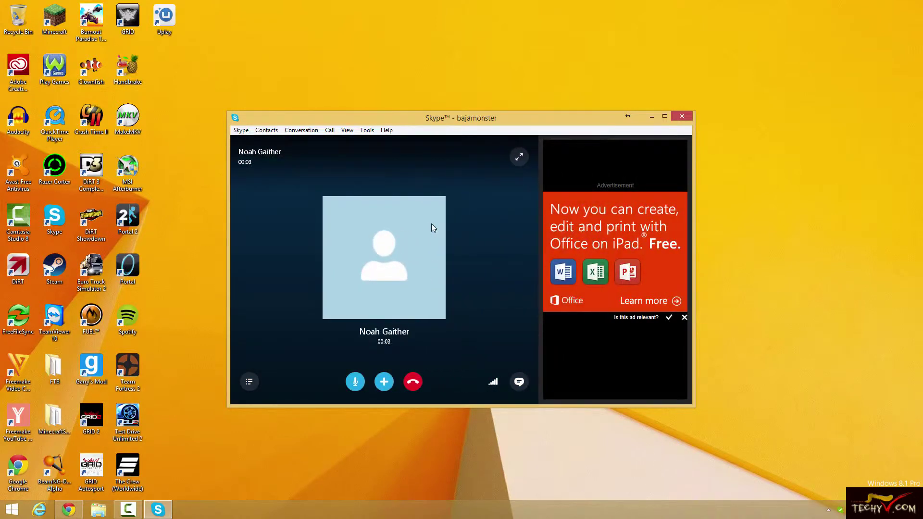
Step: Launch Clownfish from the desktop while the voice call is running and return to the Skype call window
click(828, 510)
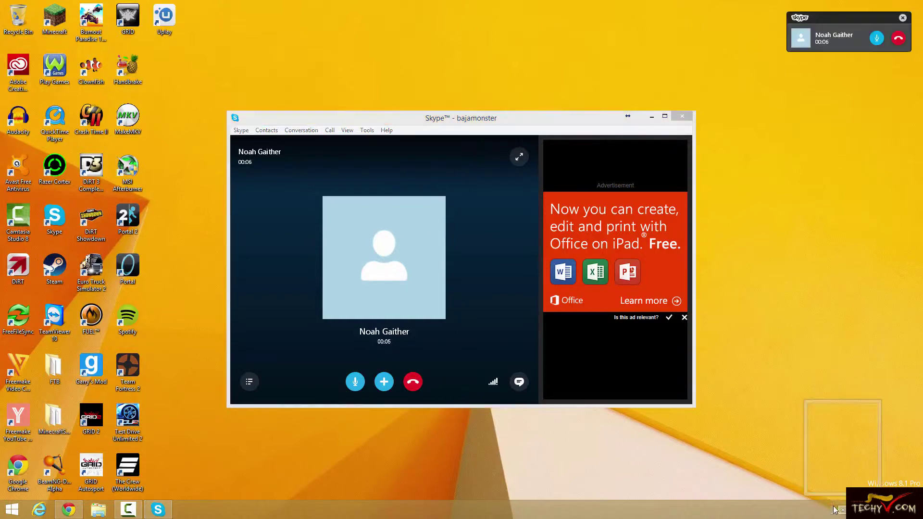
click(842, 509)
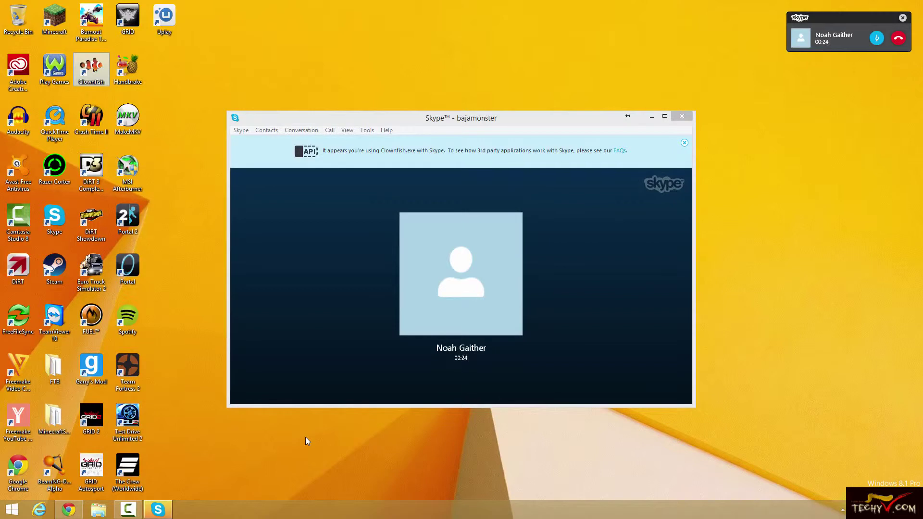
click(158, 509)
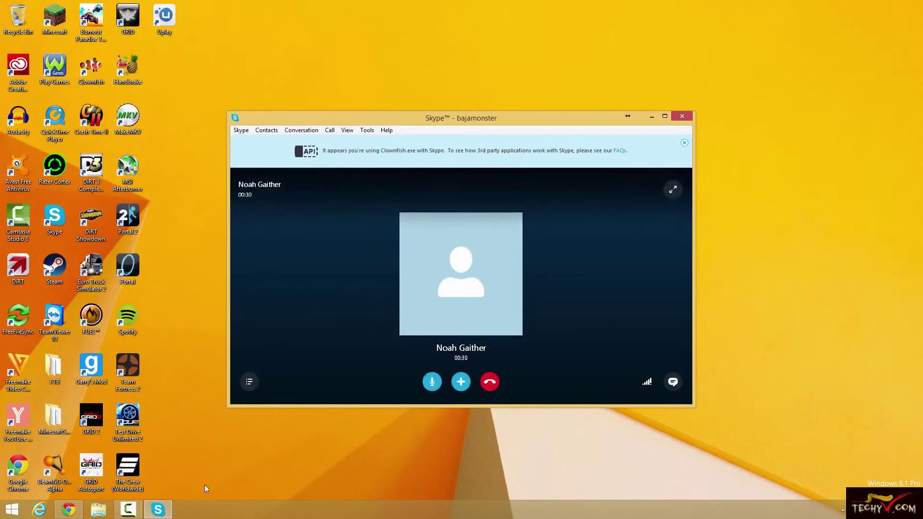
Step: Set Clownfish's Voice Changer voice to Pitch (baby)
click(842, 510)
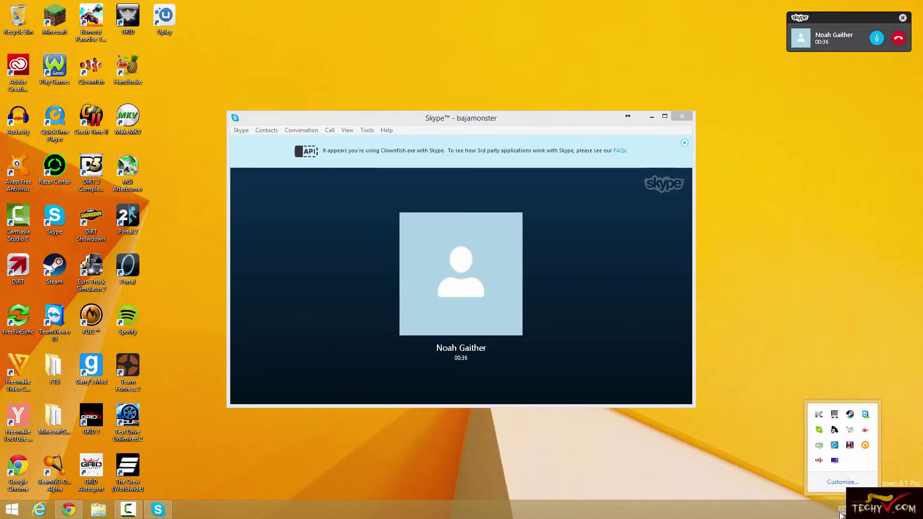
right_click(818, 461)
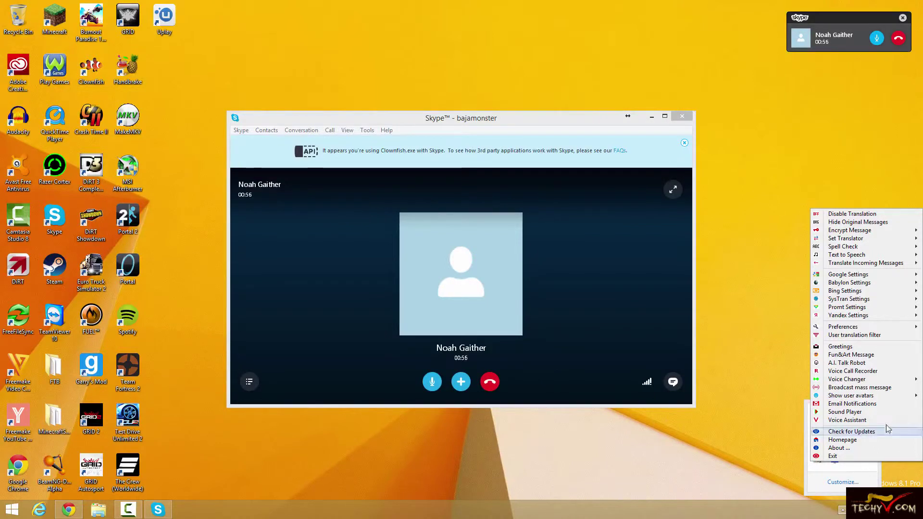
mouse_move(865, 379)
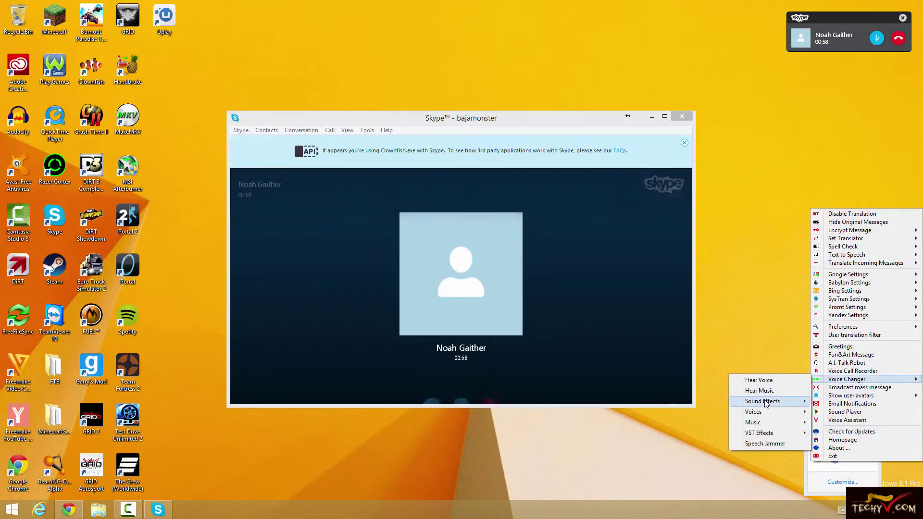
mouse_move(766, 403)
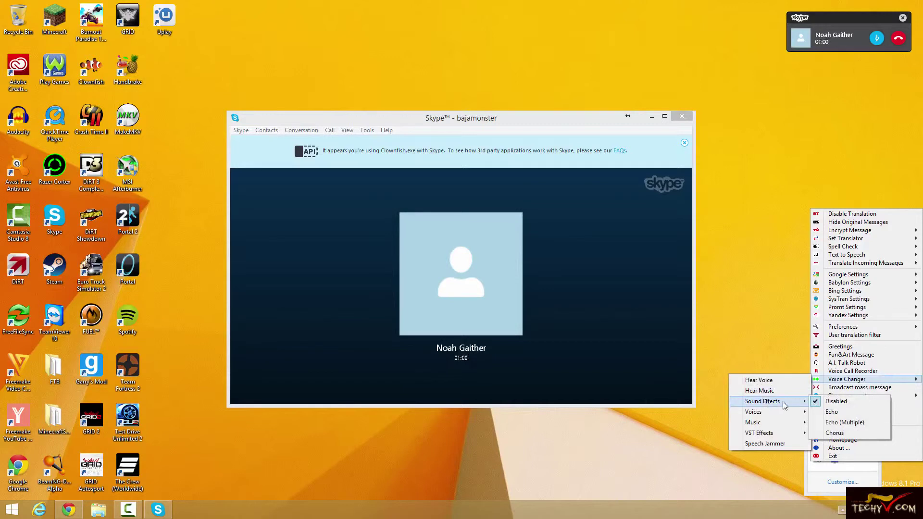
mouse_move(788, 413)
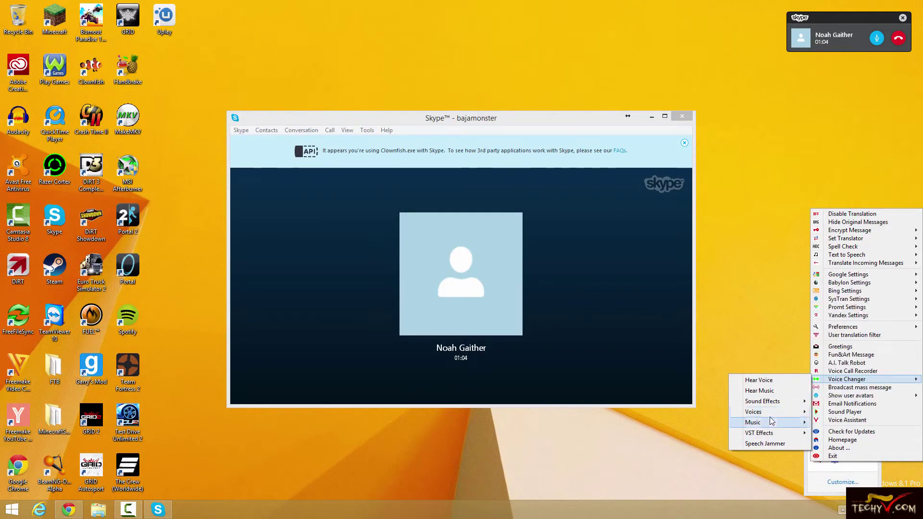
mouse_move(774, 427)
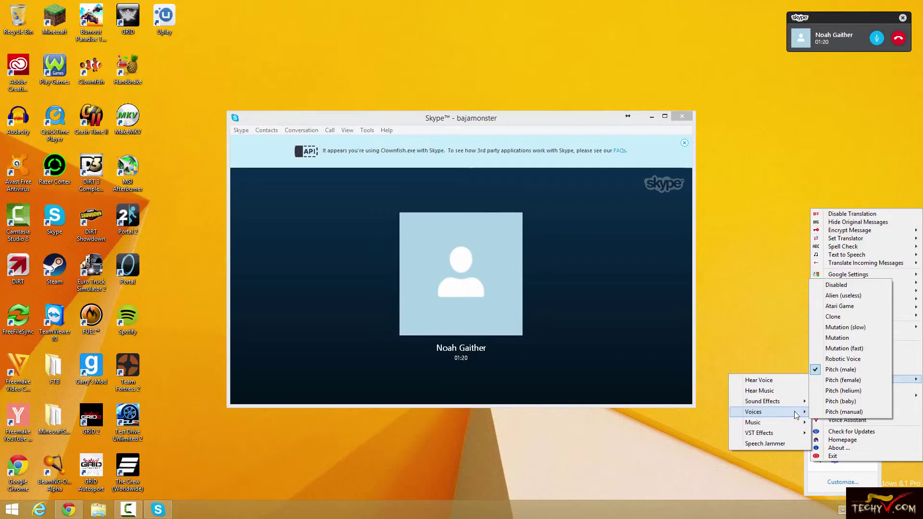
click(841, 402)
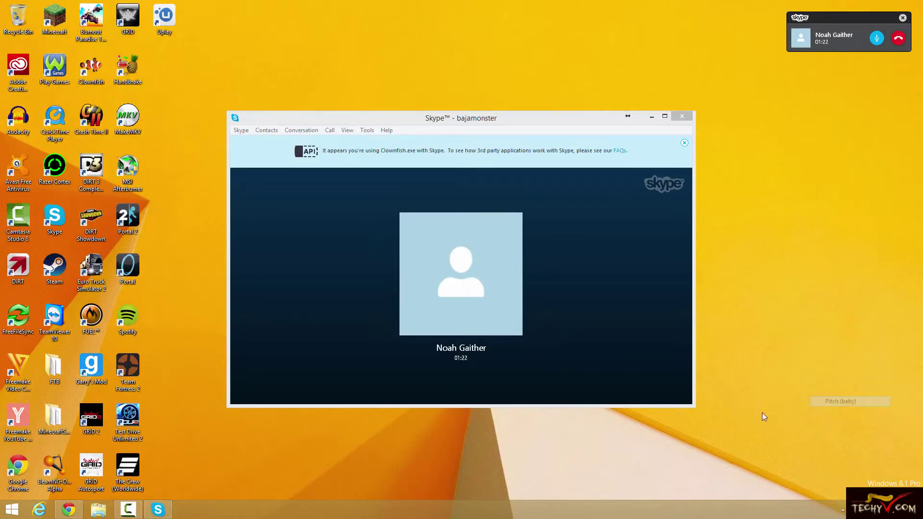
Step: Turn on Hear Voice in Clownfish's Voice Changer to listen to the altered voice
click(841, 509)
right_click(818, 460)
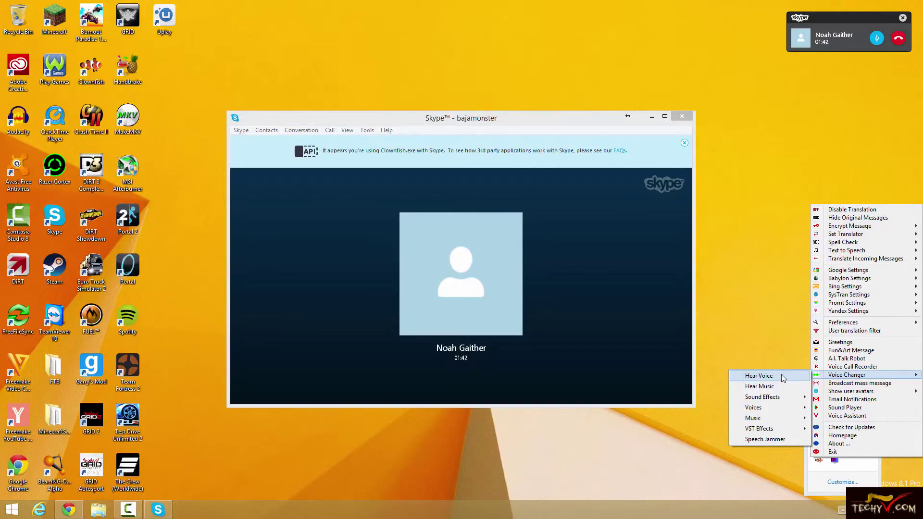
click(781, 375)
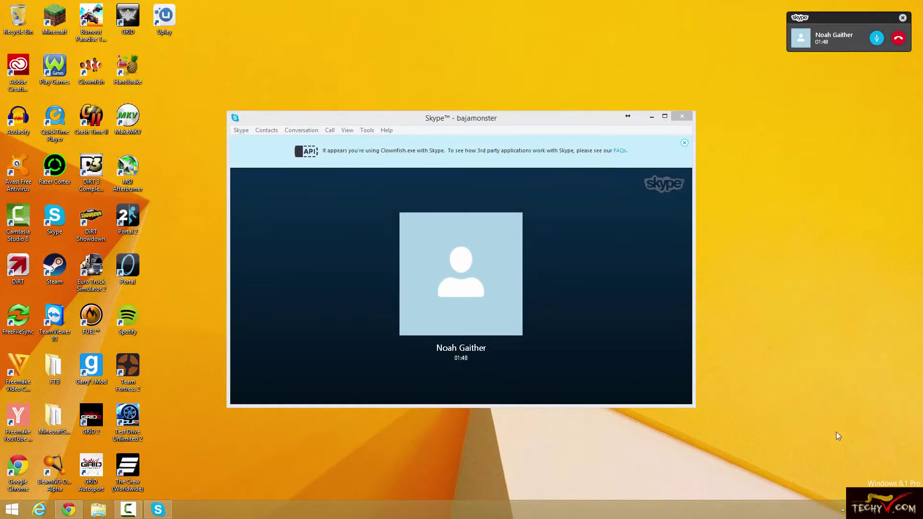
Step: Check the selected Voice Changer voice and turn Hear Voice off
click(841, 512)
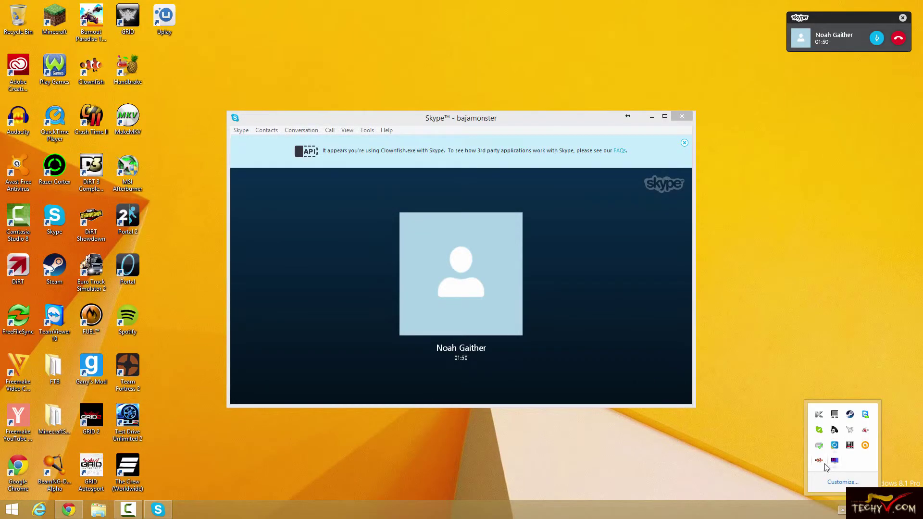
right_click(825, 465)
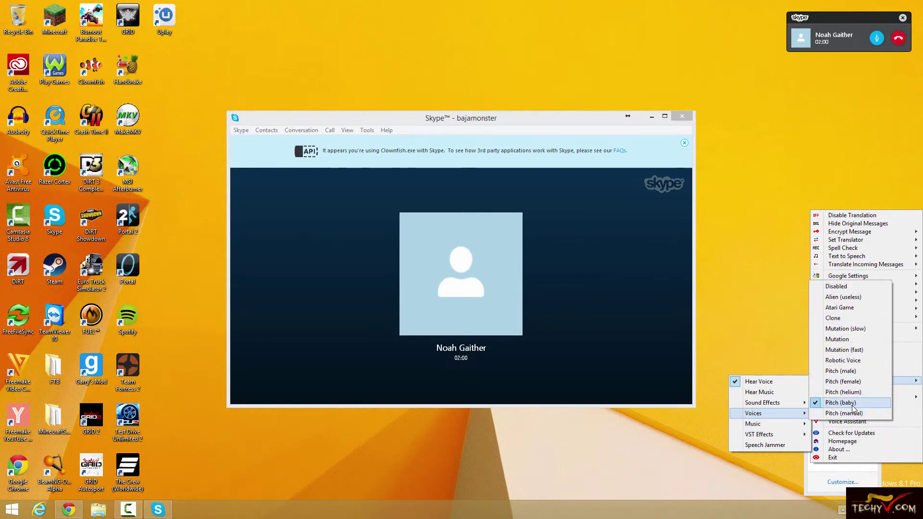
click(788, 382)
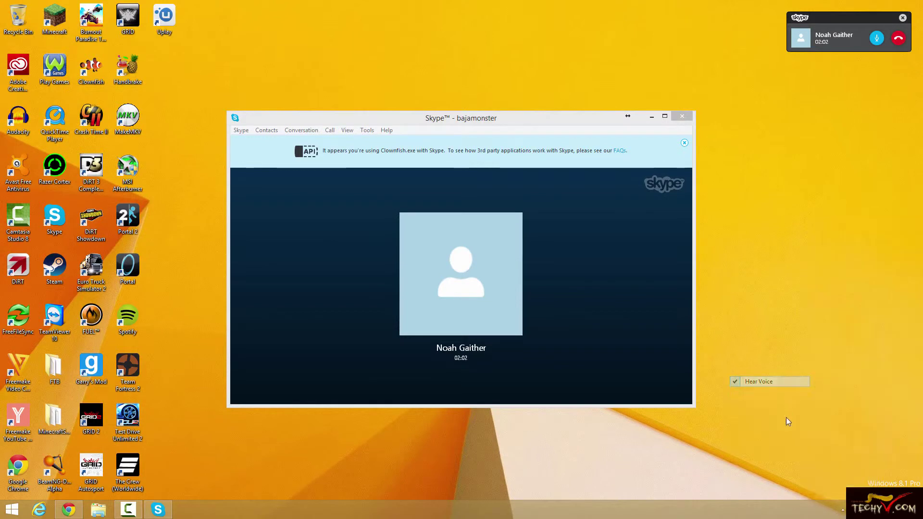
Step: Set the Voice Changer voice to Mutation (fast) and turn Hear Voice back on
click(842, 510)
right_click(827, 461)
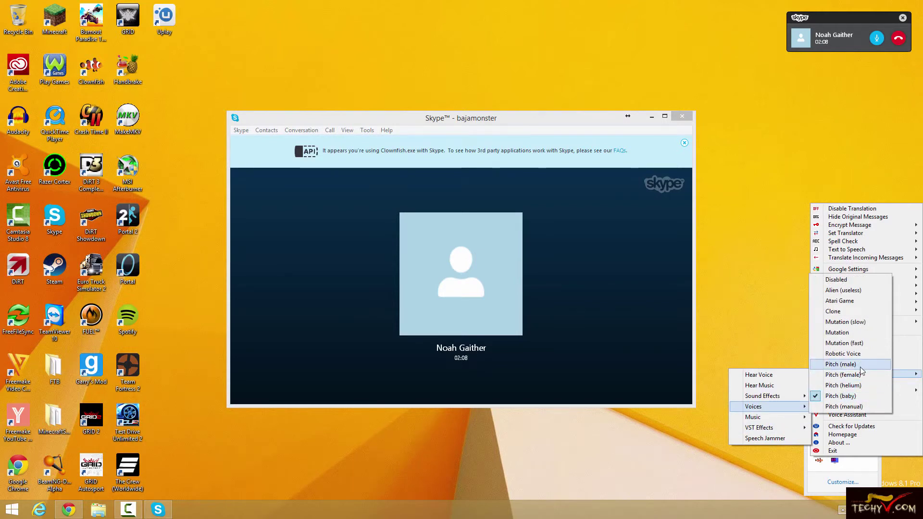
click(860, 343)
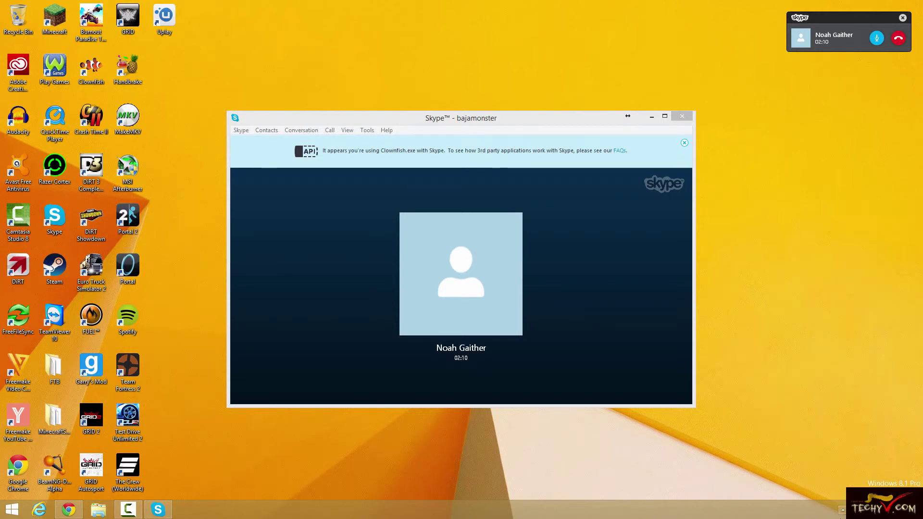
click(842, 510)
right_click(815, 460)
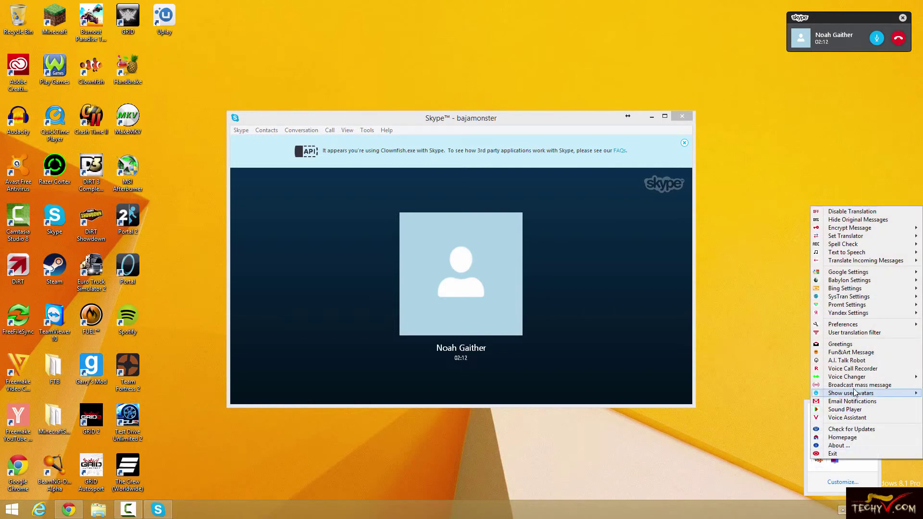
mouse_move(848, 377)
click(780, 379)
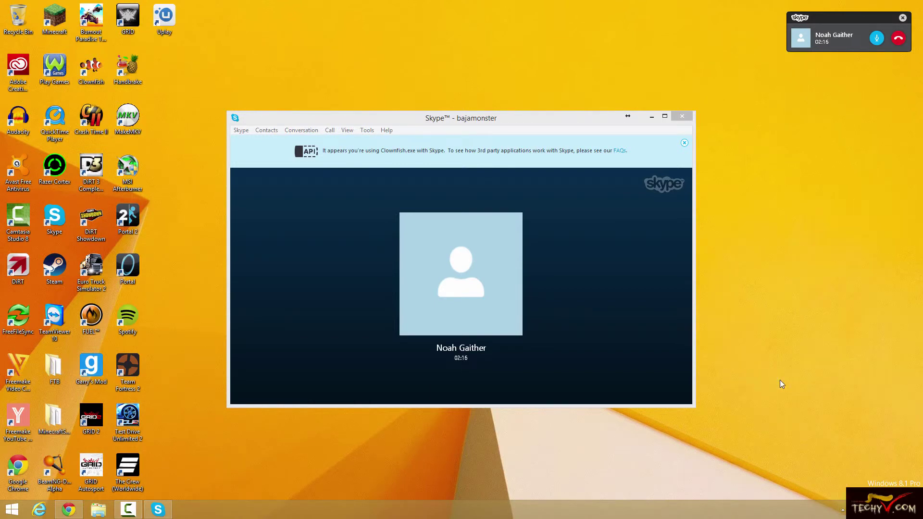
Step: Set the Voice Changer voice to Alien (useless)
click(842, 510)
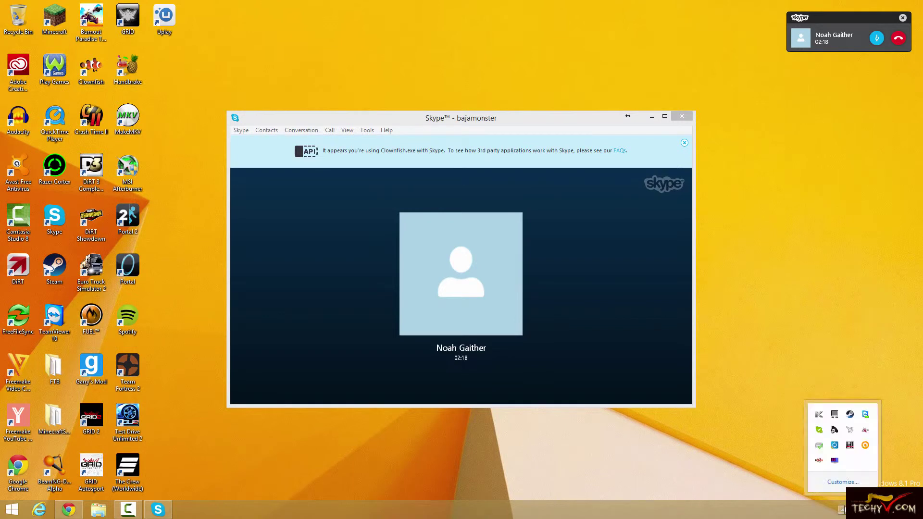
right_click(819, 462)
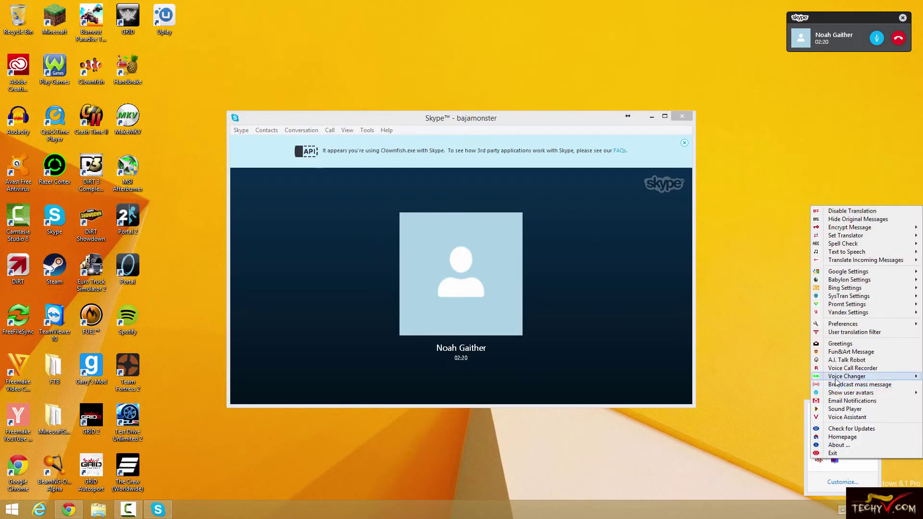
mouse_move(836, 381)
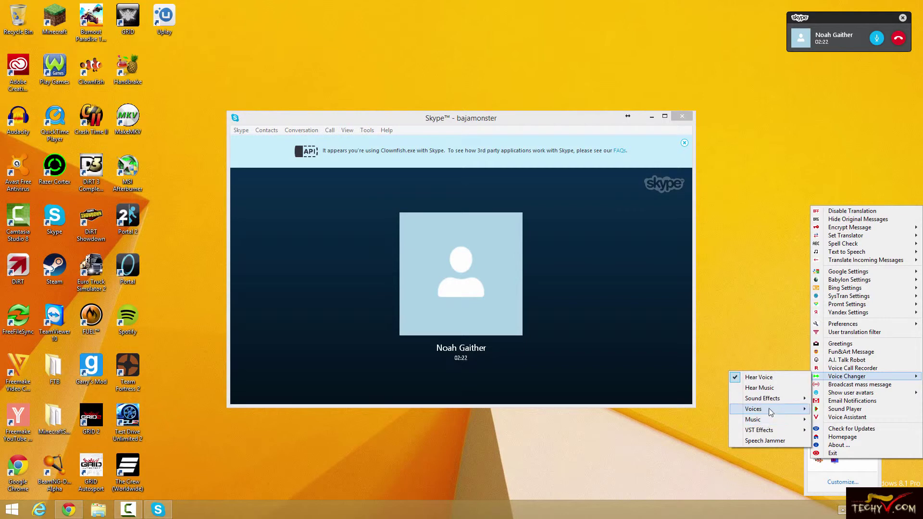
mouse_move(809, 410)
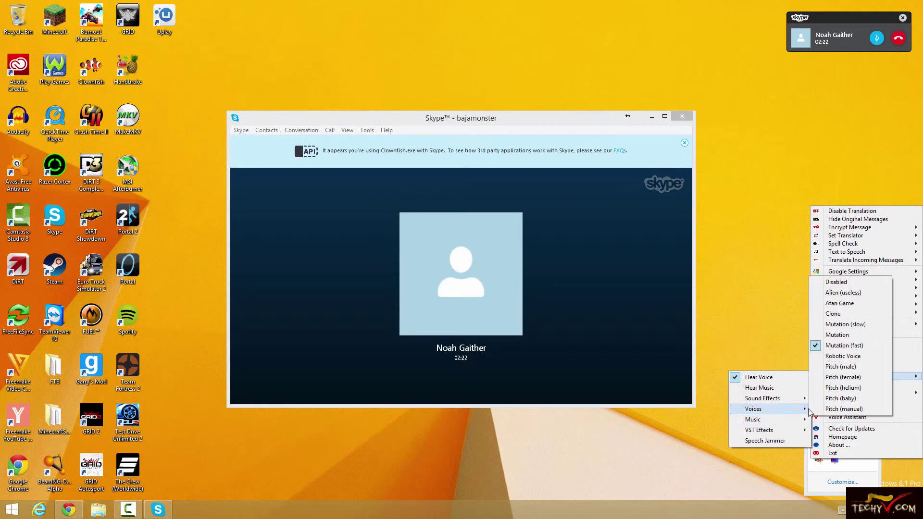
click(846, 302)
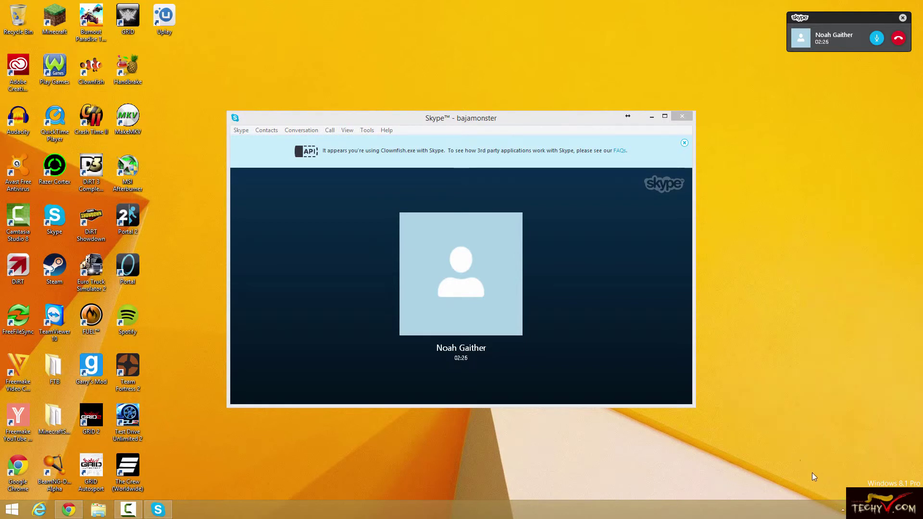
Step: Set the Voice Changer voice to Disabled and turn off Hear Voice
click(841, 511)
right_click(824, 467)
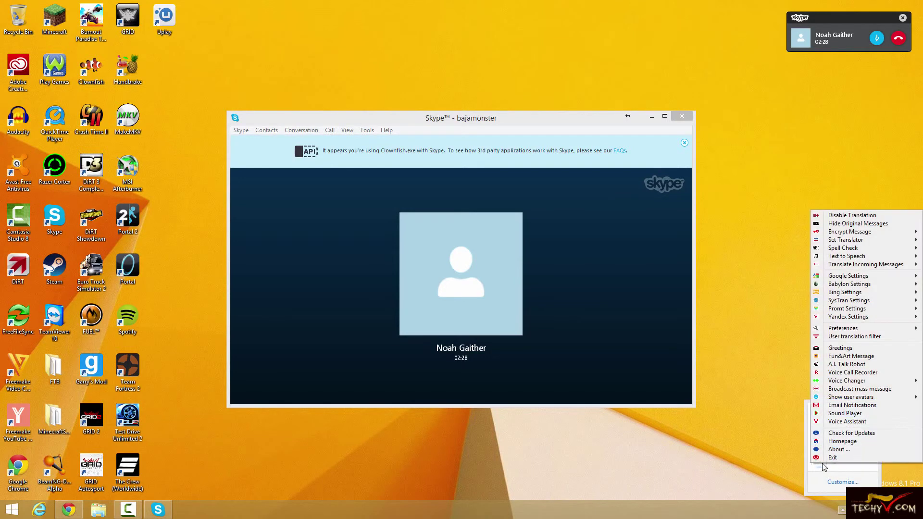
mouse_move(847, 384)
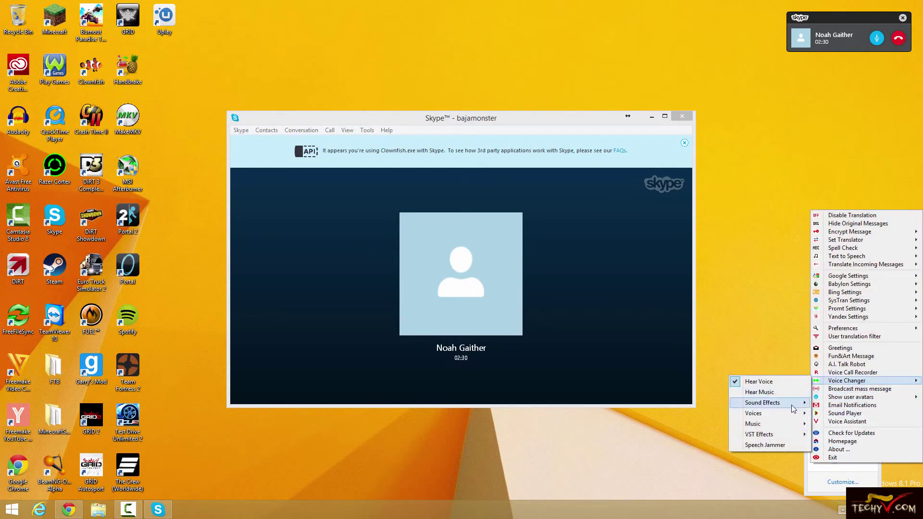
mouse_move(790, 417)
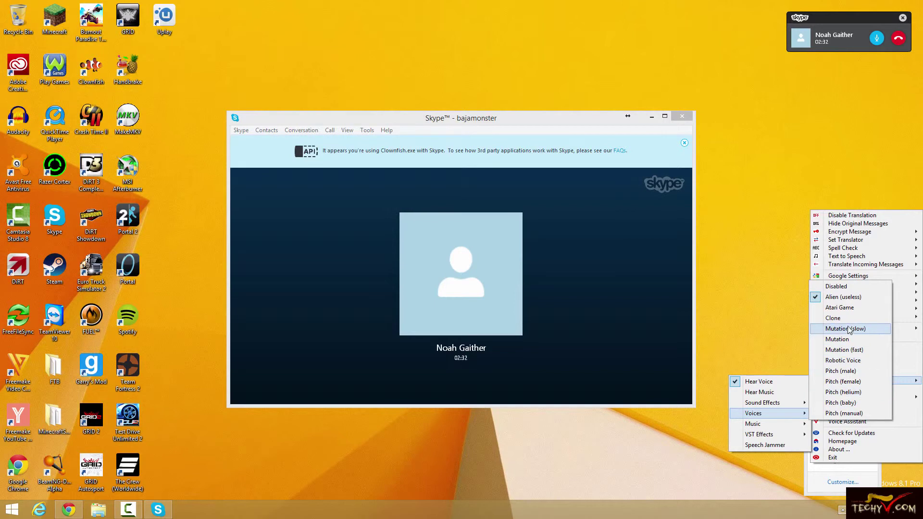
click(830, 287)
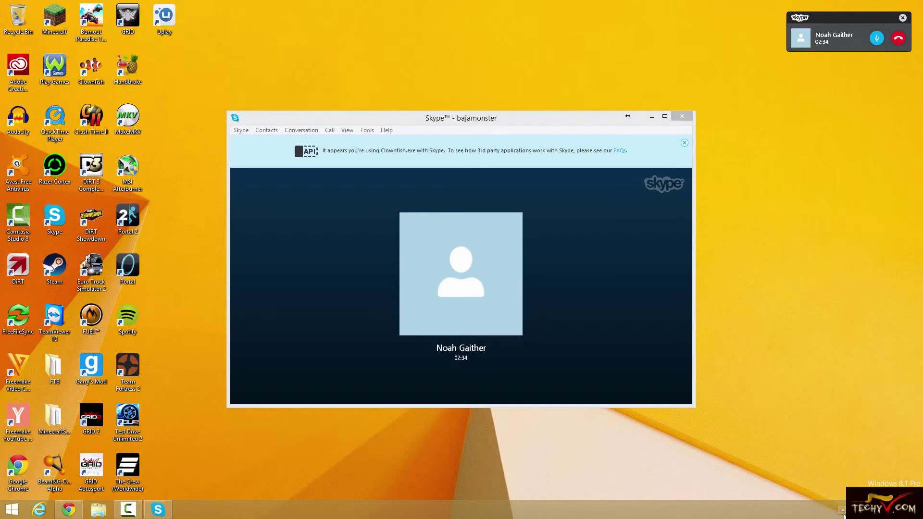
right_click(819, 460)
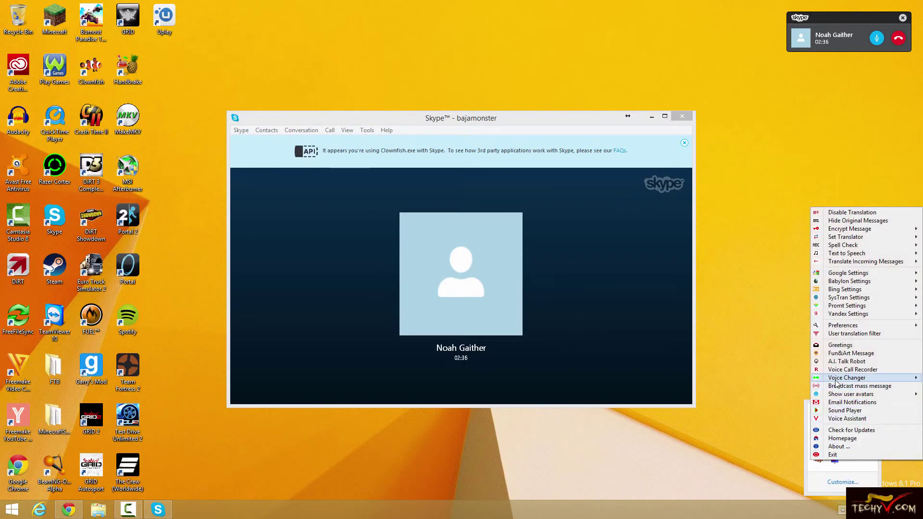
click(801, 383)
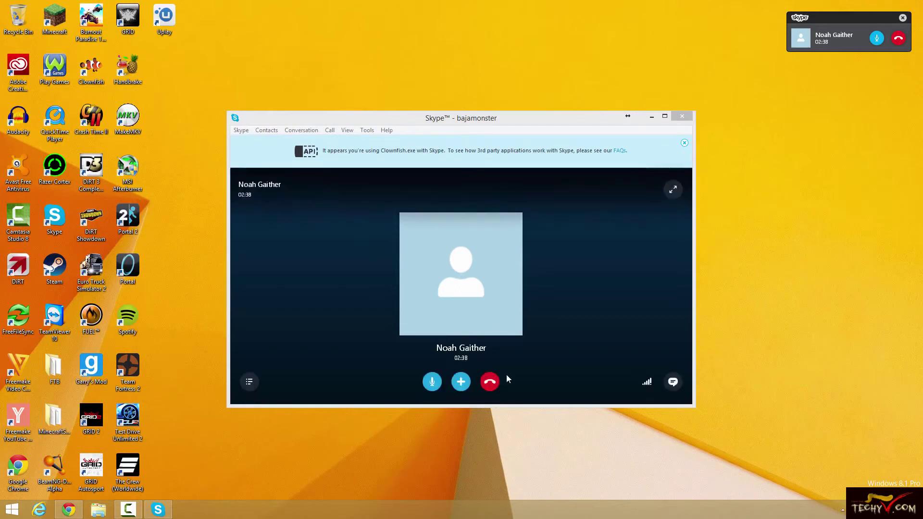
Step: End the Skype voice call and dismiss the notice about third-party applications
click(489, 383)
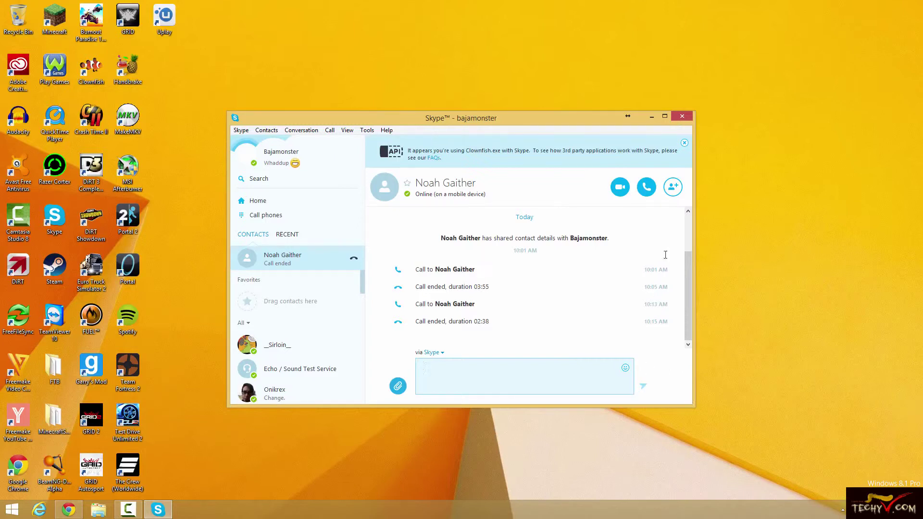
click(685, 144)
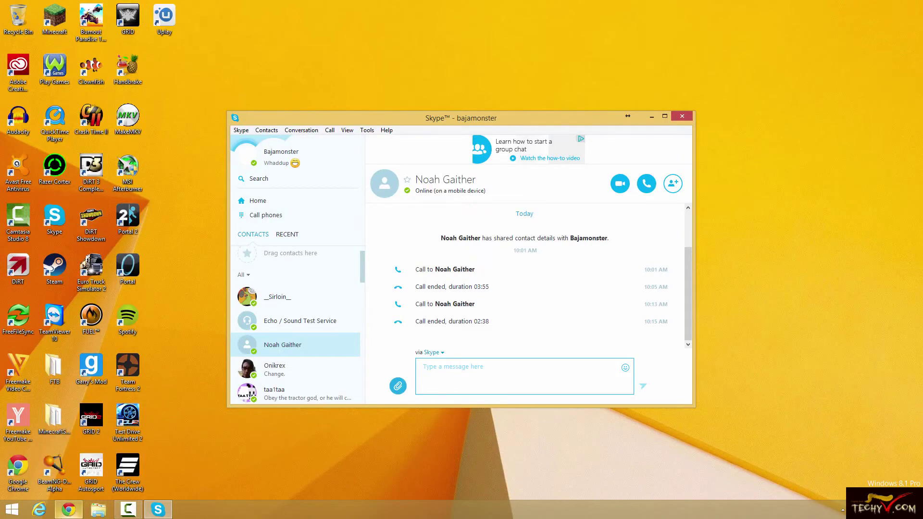
Step: Close the minimized browser and postpone the Skype update
click(69, 509)
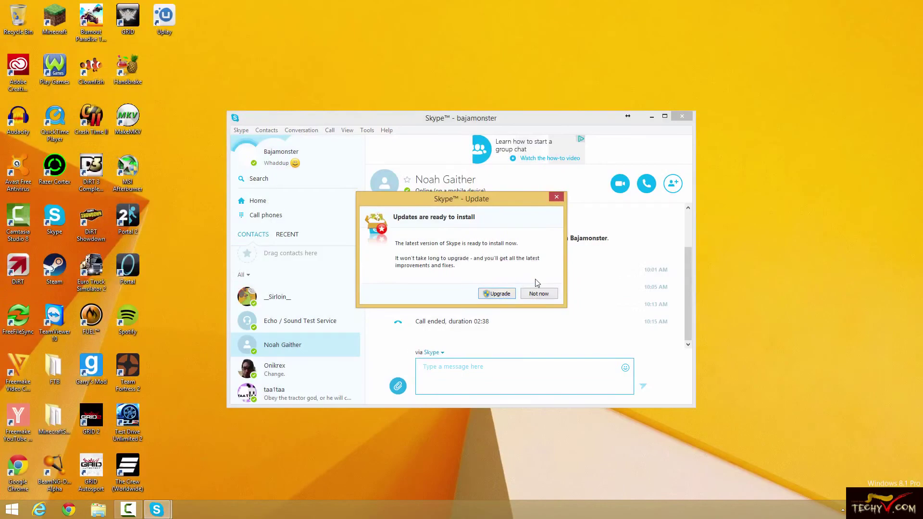
click(531, 294)
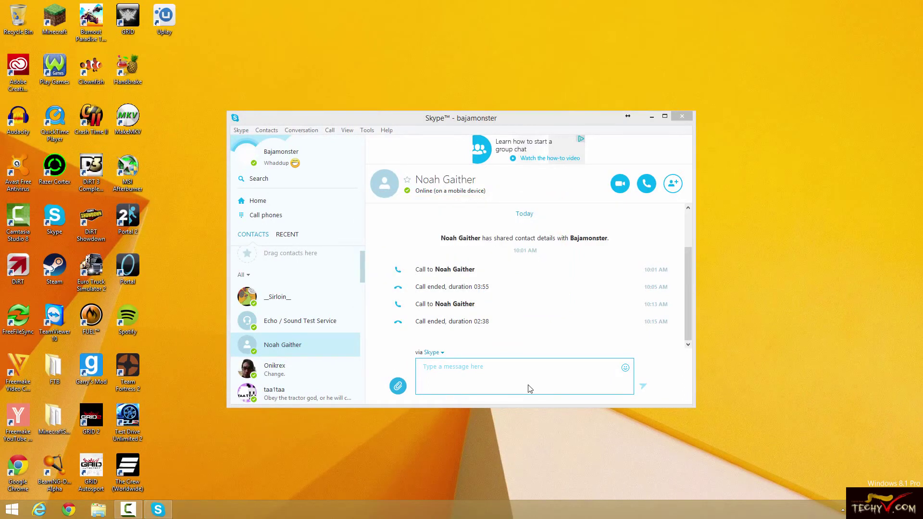